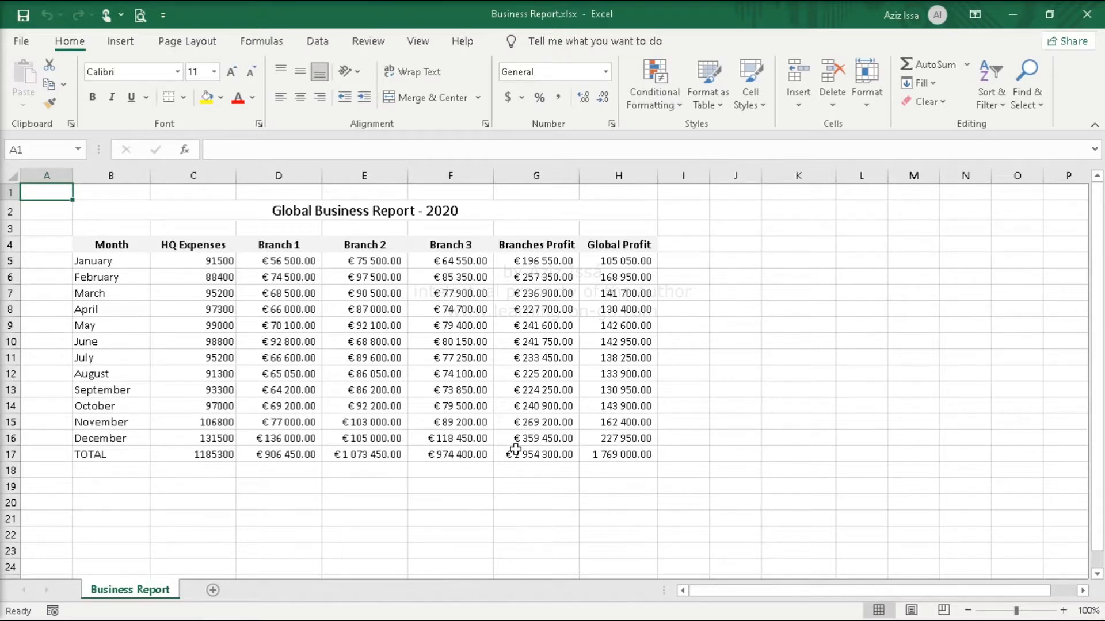
Select the Month and HQ Expenses data from the headers through December (B4:C16) and open the recommended charts for it
left_click_drag(109, 245, 203, 437)
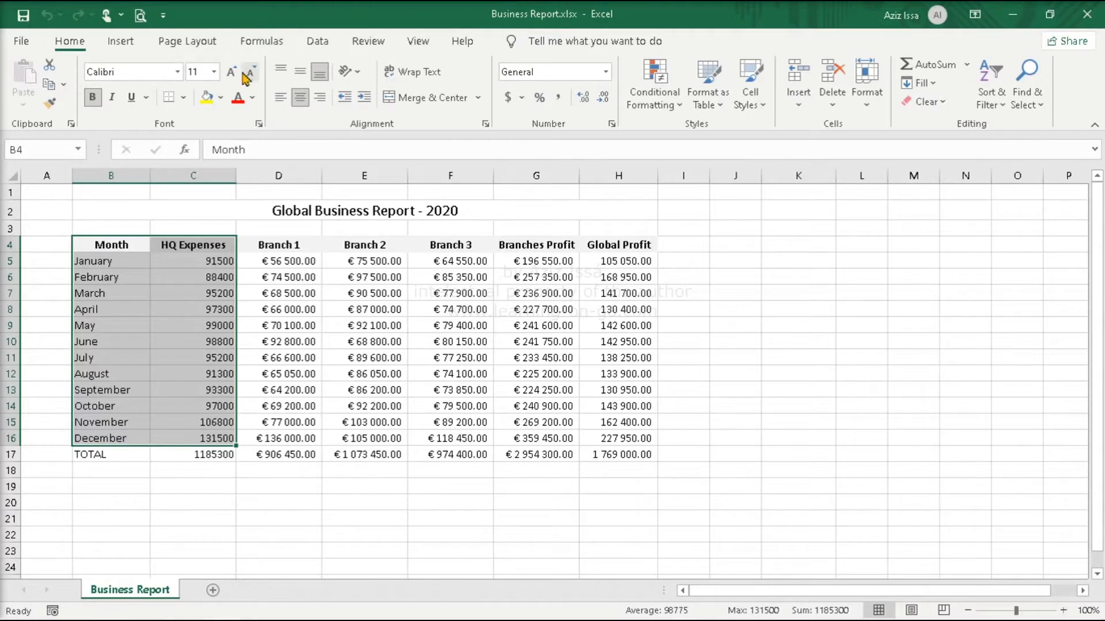
left_click(120, 41)
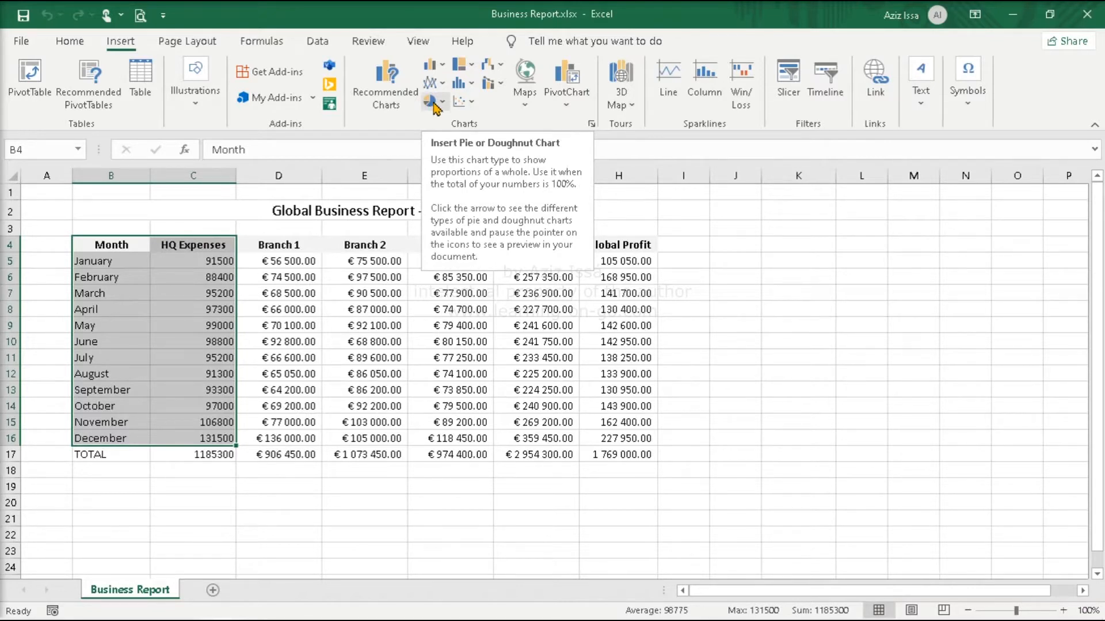
left_click(378, 98)
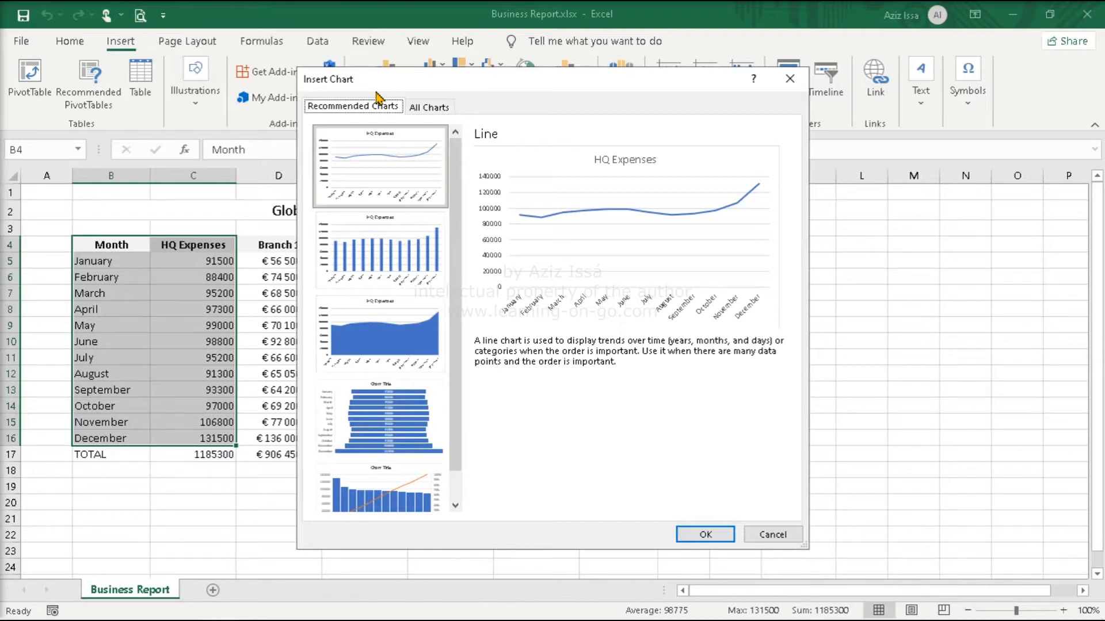
Preview the recommended Line, Clustered Column, Stacked Area, Funnel and Pareto charts for the HQ Expenses data
left_click(368, 160)
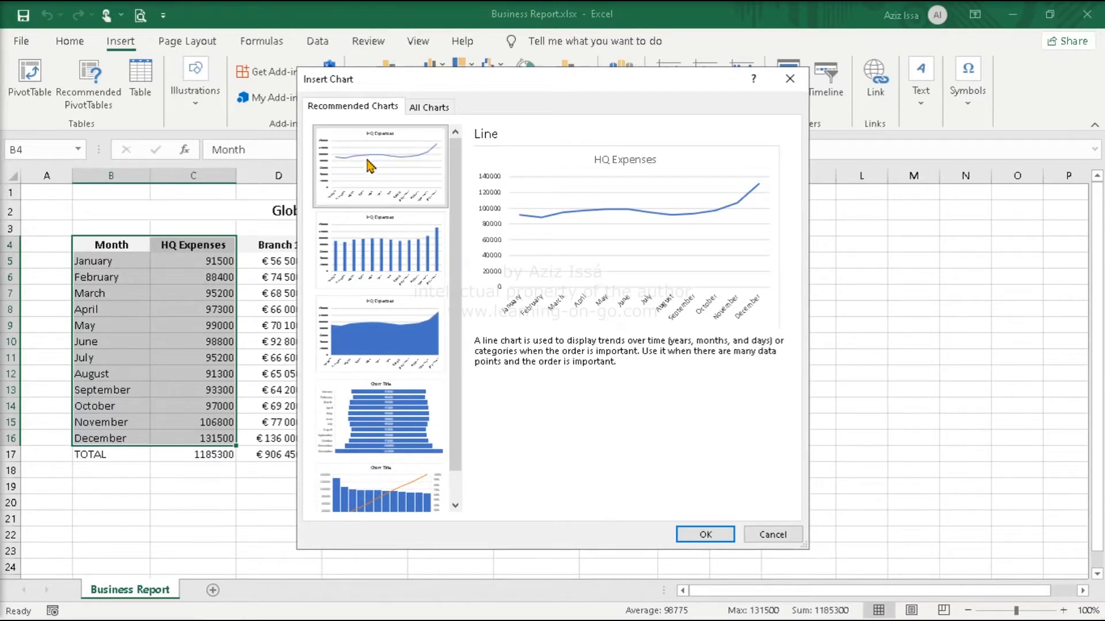
left_click(379, 239)
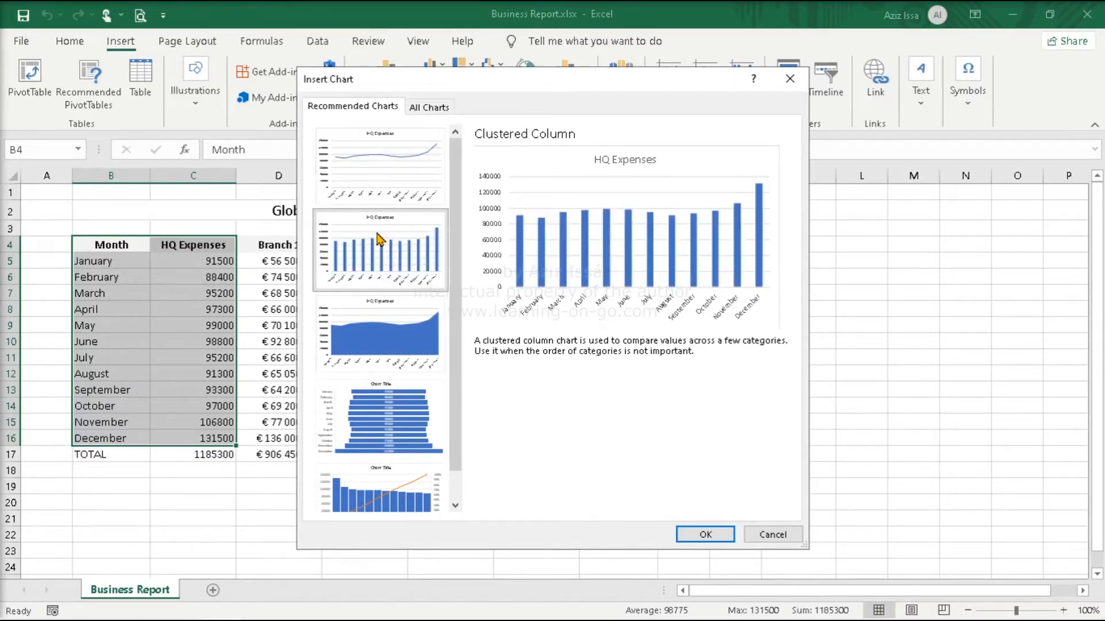
left_click(379, 314)
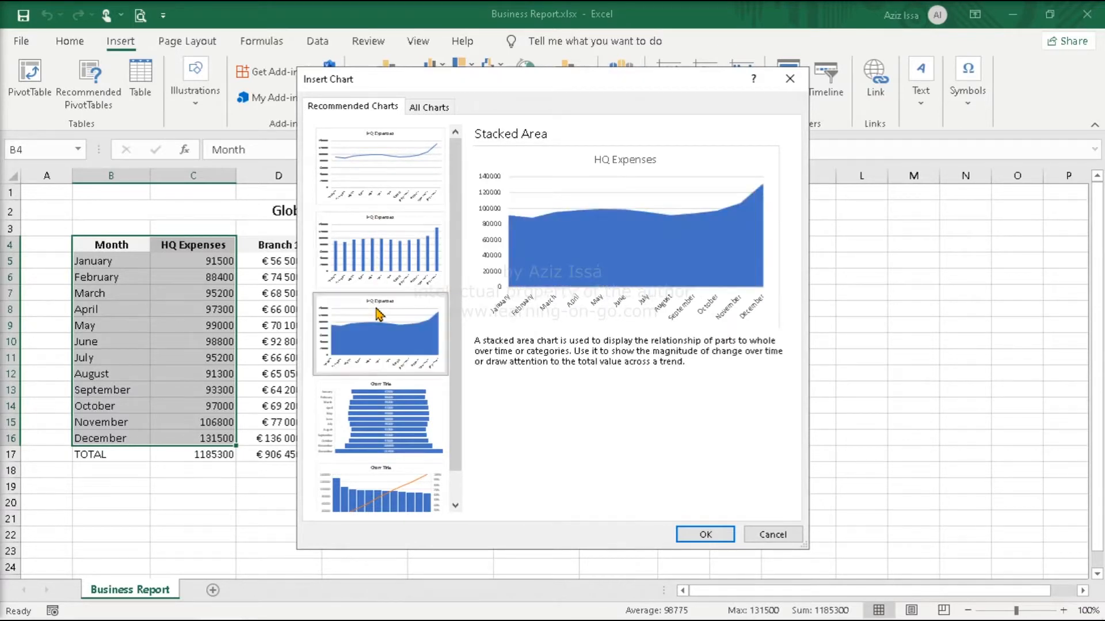
left_click(393, 407)
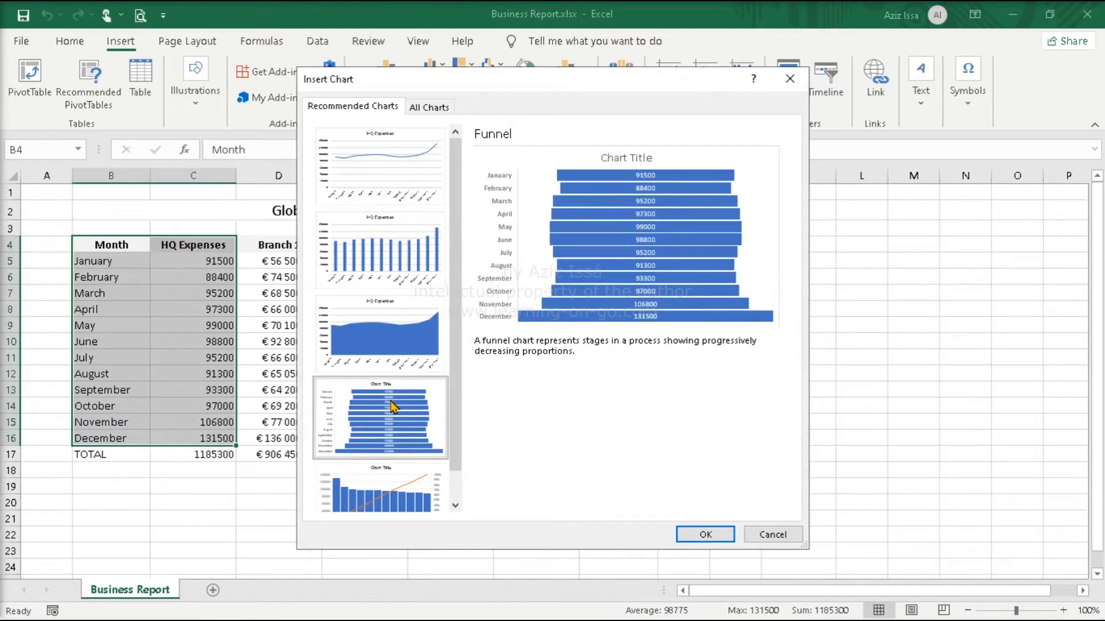
left_click(390, 495)
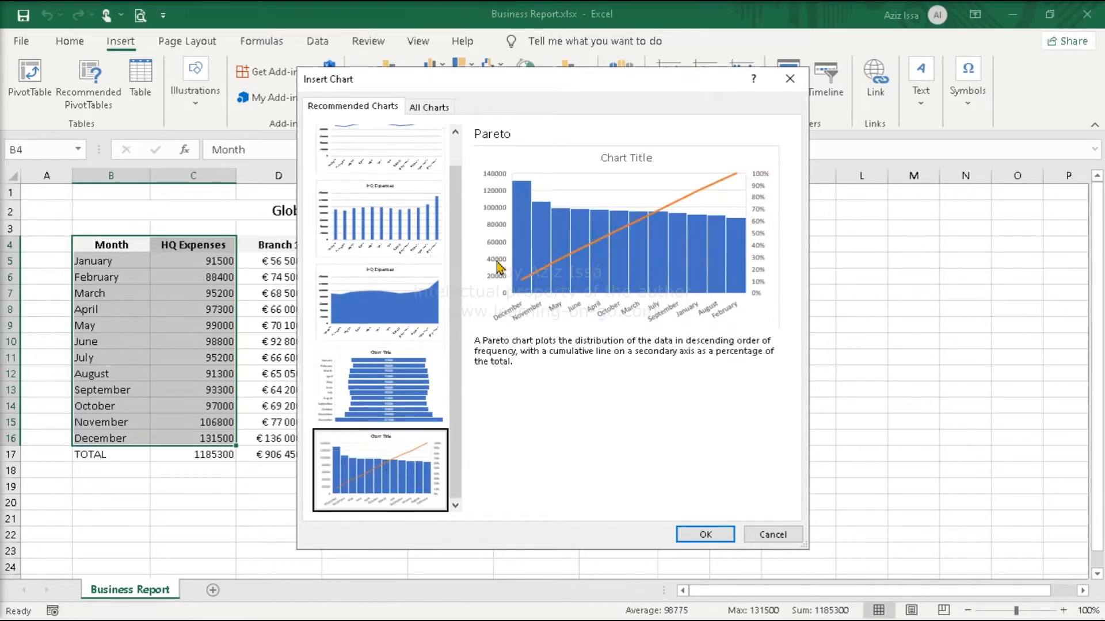
Browse all chart types, previewing the stacked and 100% stacked columns, Line, Pie, Bar and Area, without inserting a chart
left_click(427, 108)
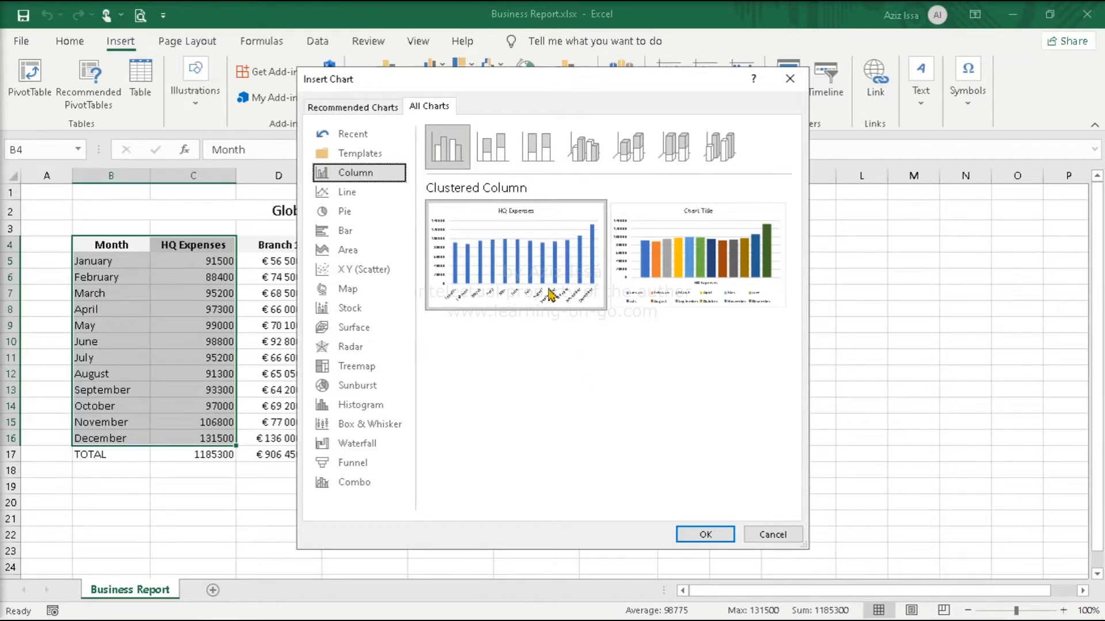
left_click(501, 153)
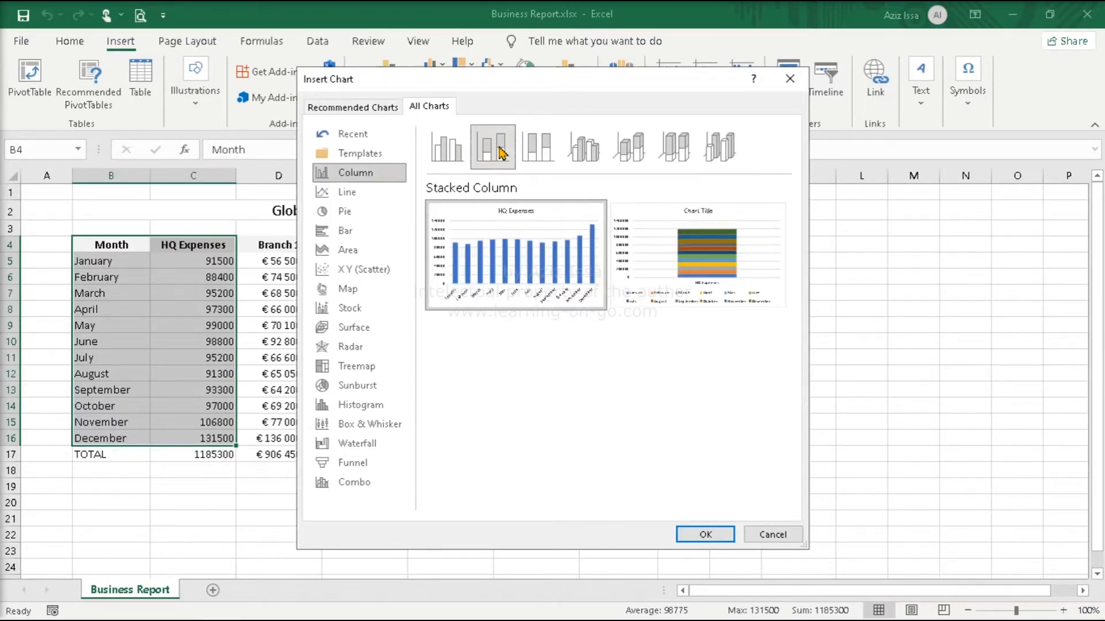
left_click(540, 149)
mouse_move(690, 239)
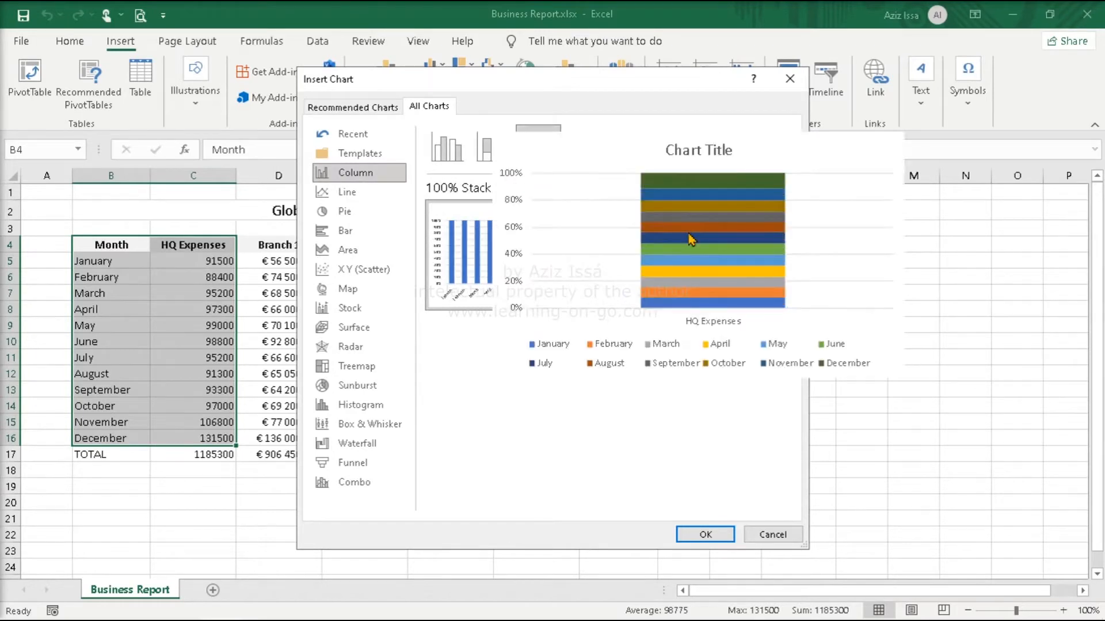
mouse_move(488, 238)
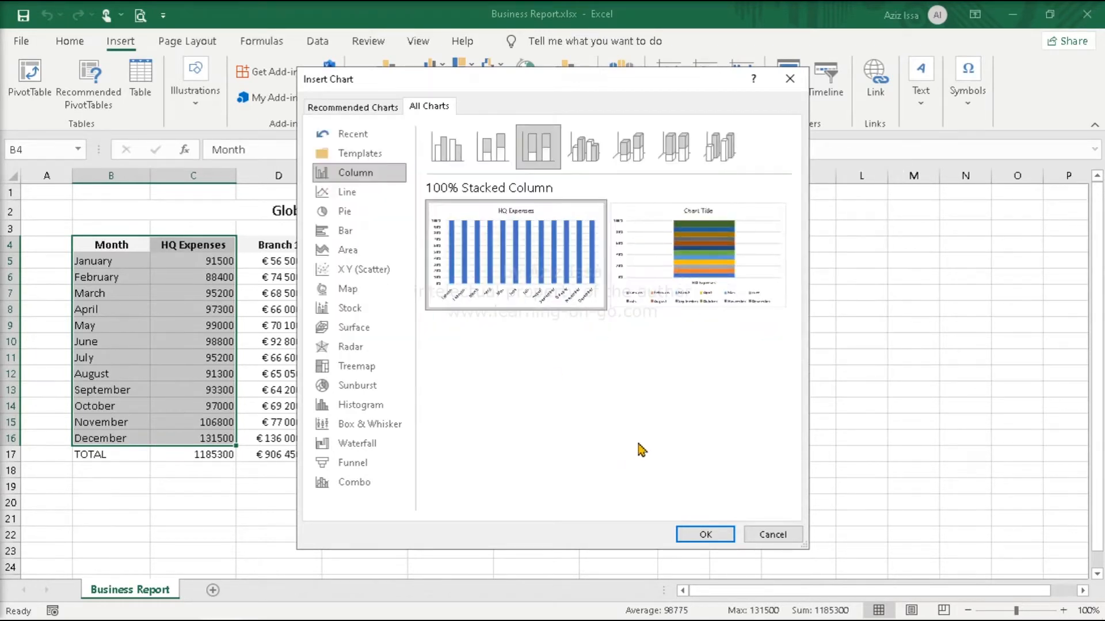
left_click(352, 196)
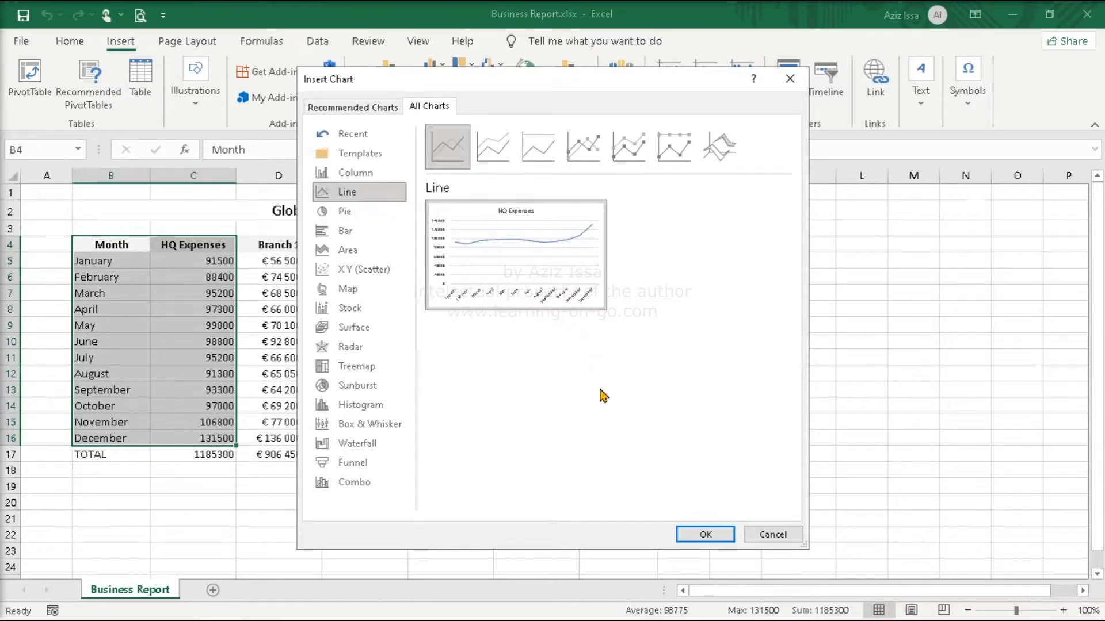
left_click(344, 212)
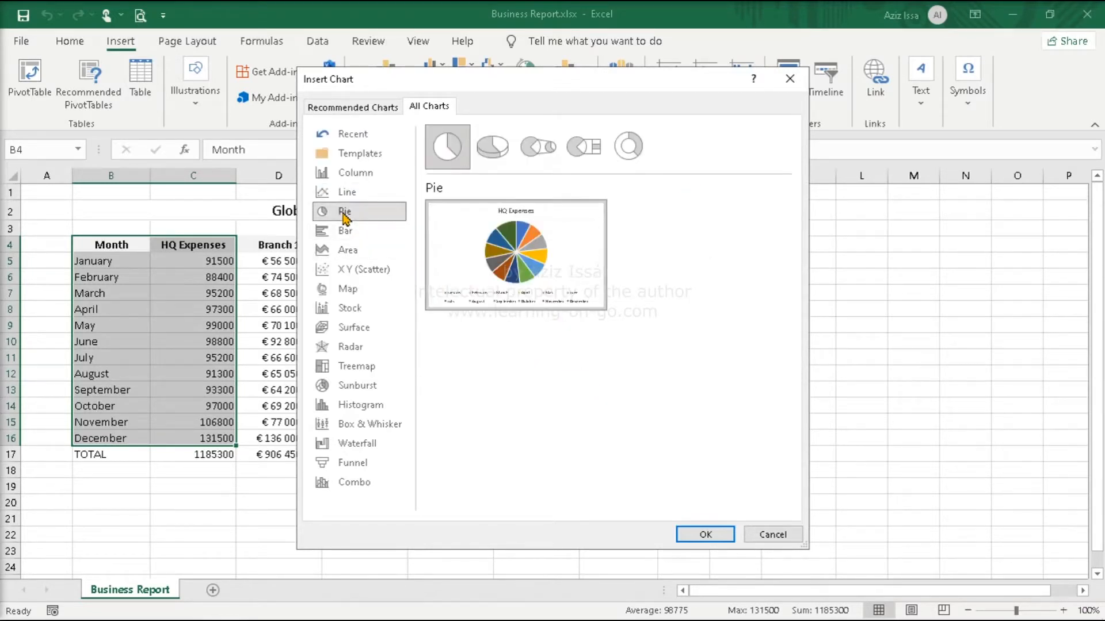
left_click(344, 230)
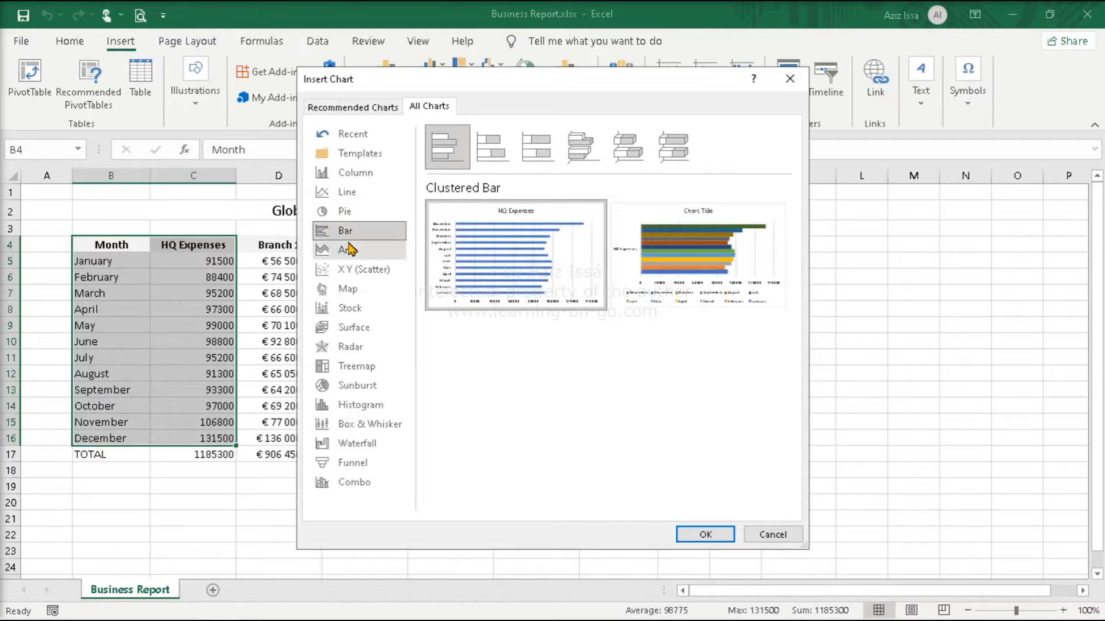
left_click(348, 249)
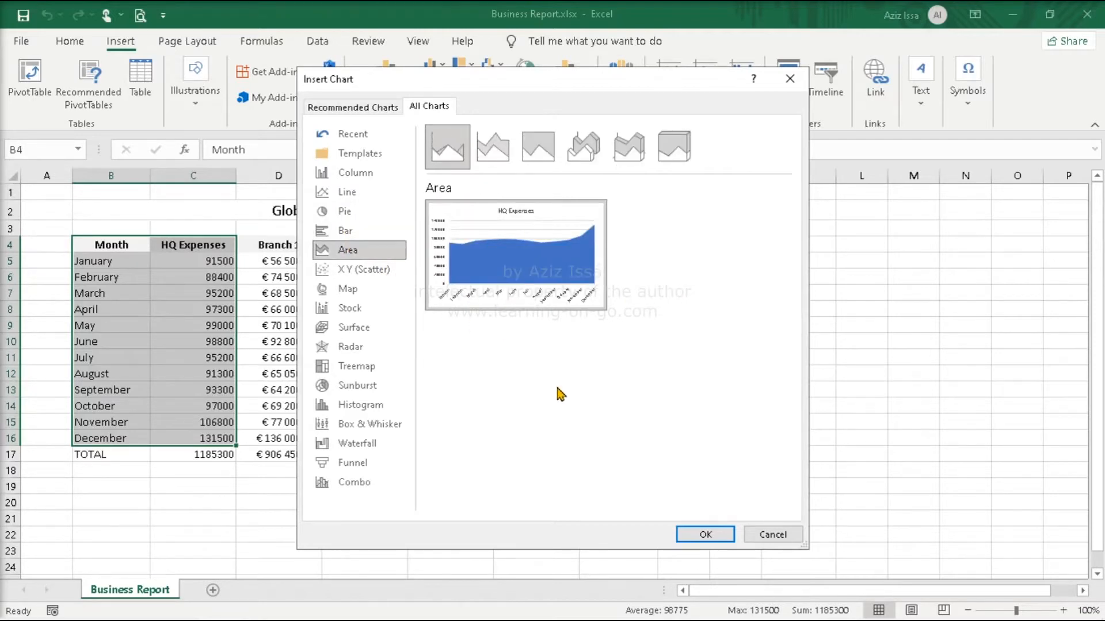
left_click(770, 535)
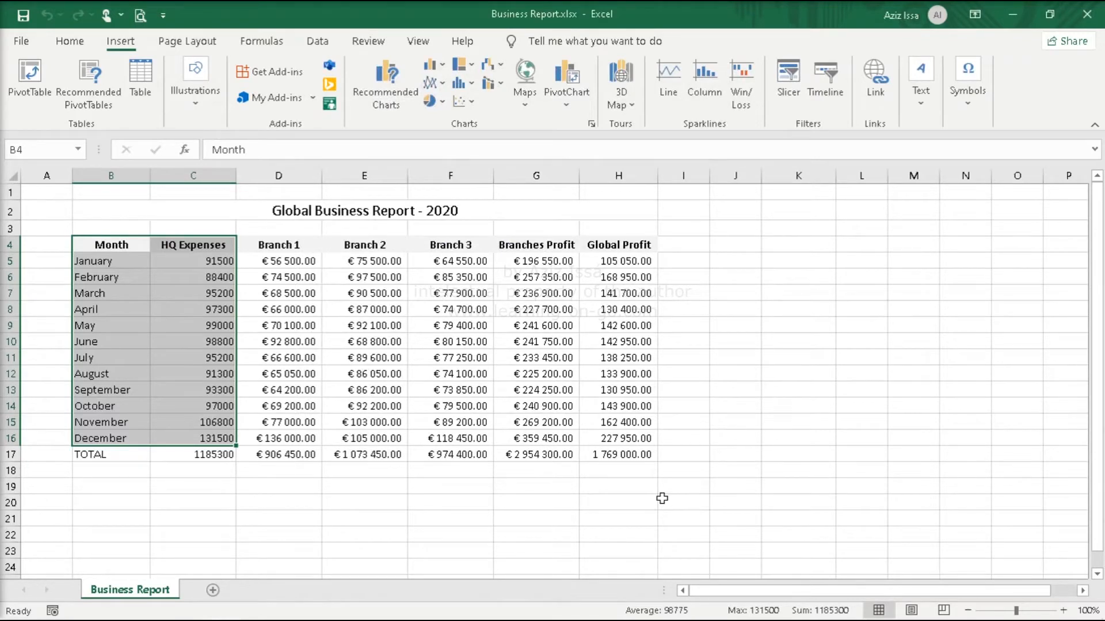
Insert a Clustered Column chart of HQ Expenses, using the variant with a differently coloured column and legend entry for each month
left_click(591, 124)
left_click(433, 67)
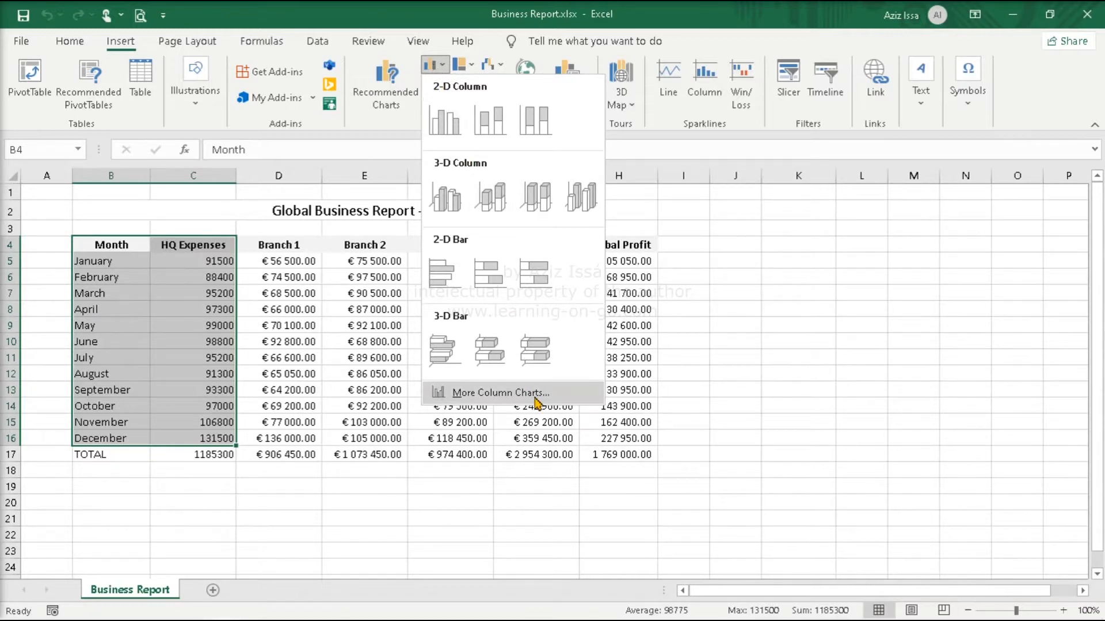
left_click(500, 392)
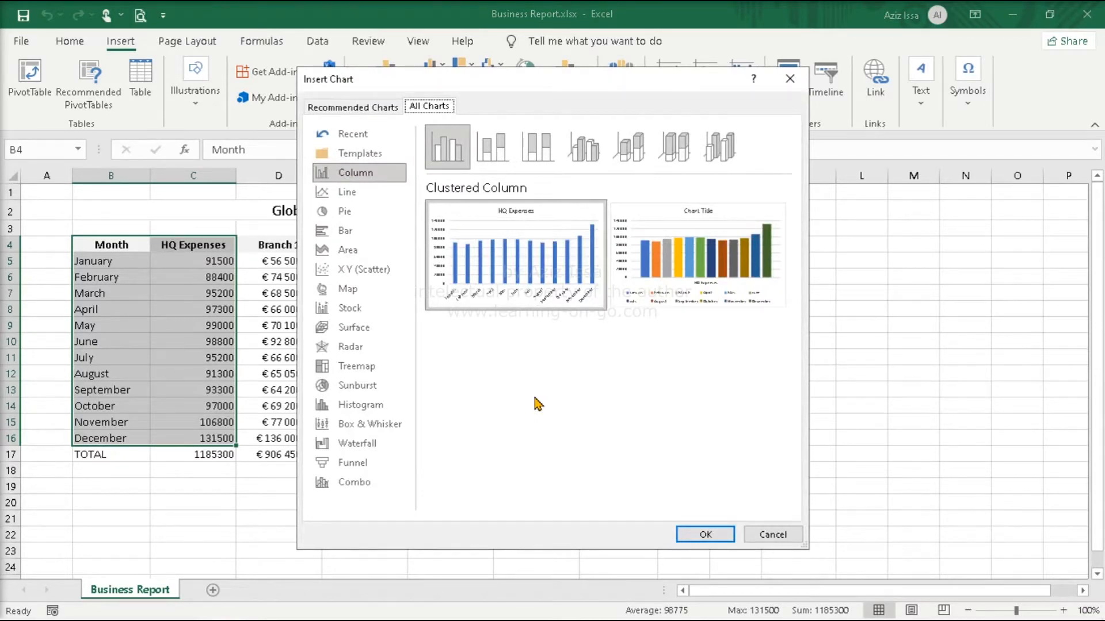
mouse_move(728, 255)
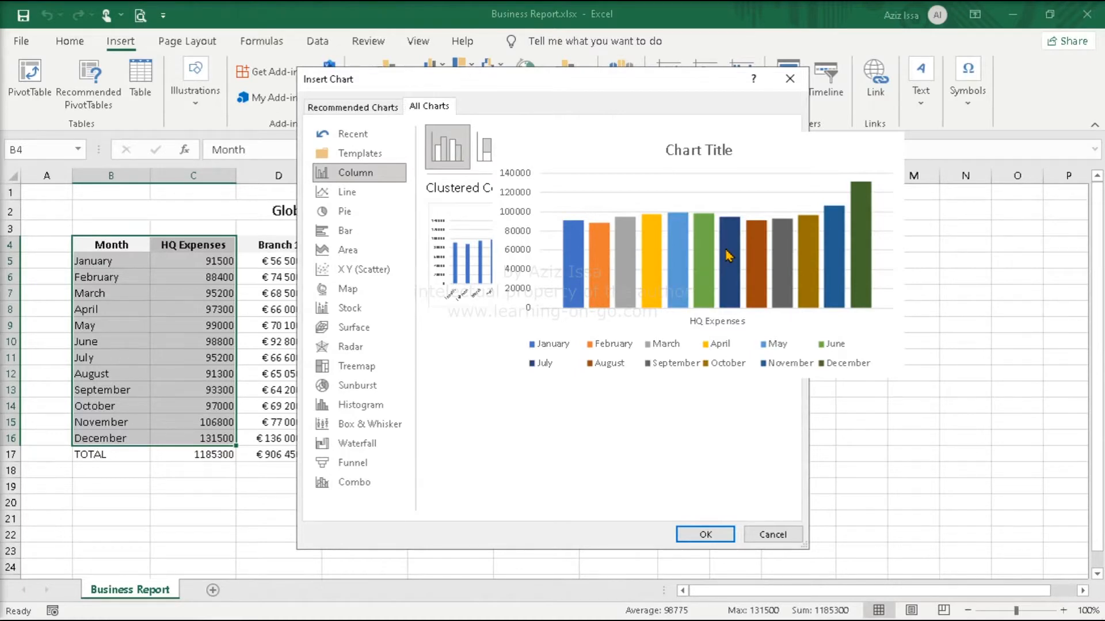
left_click(705, 535)
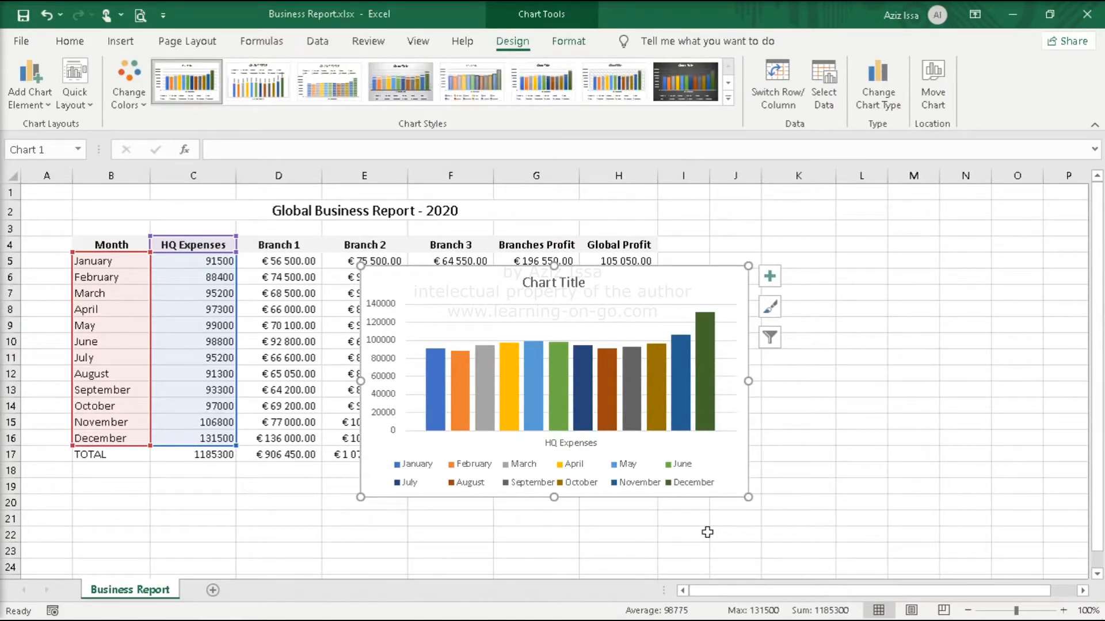
Move the chart beside the table, enlarge it to span rows 2 to 23, and widen it across columns F to O
left_click(769, 276)
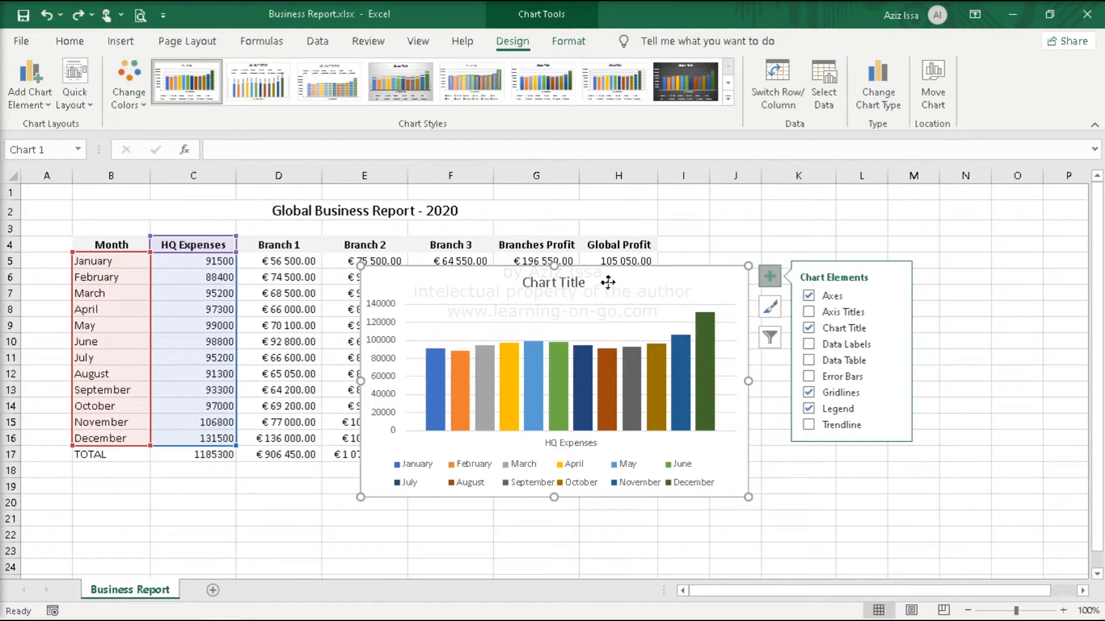
left_click_drag(608, 282, 923, 252)
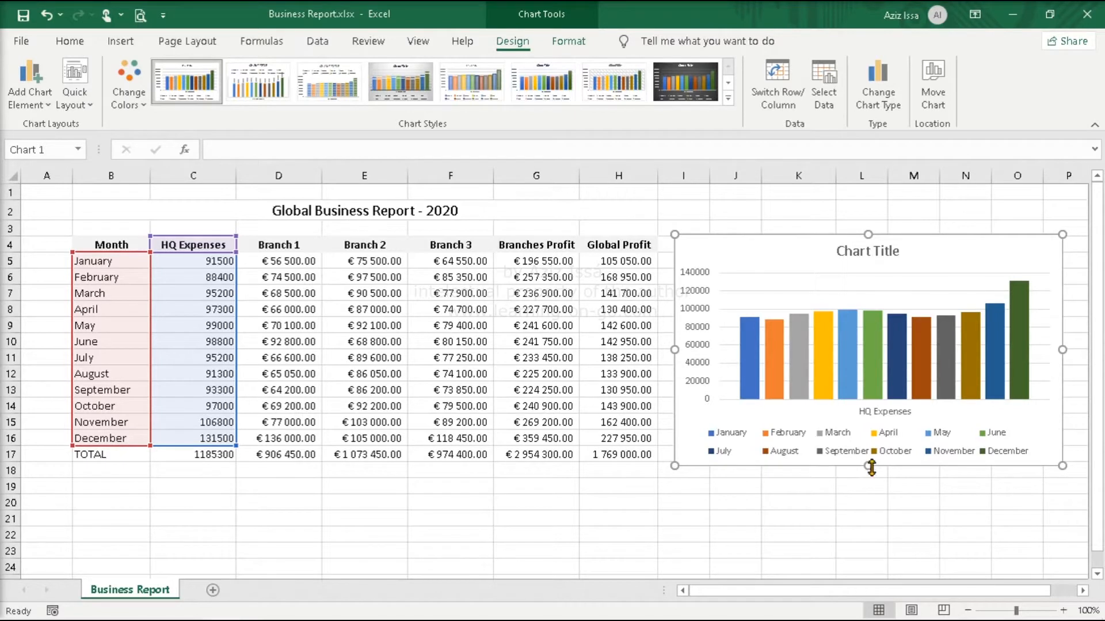
left_click_drag(868, 466, 871, 551)
left_click_drag(867, 234, 867, 209)
left_click_drag(1070, 384, 1074, 382)
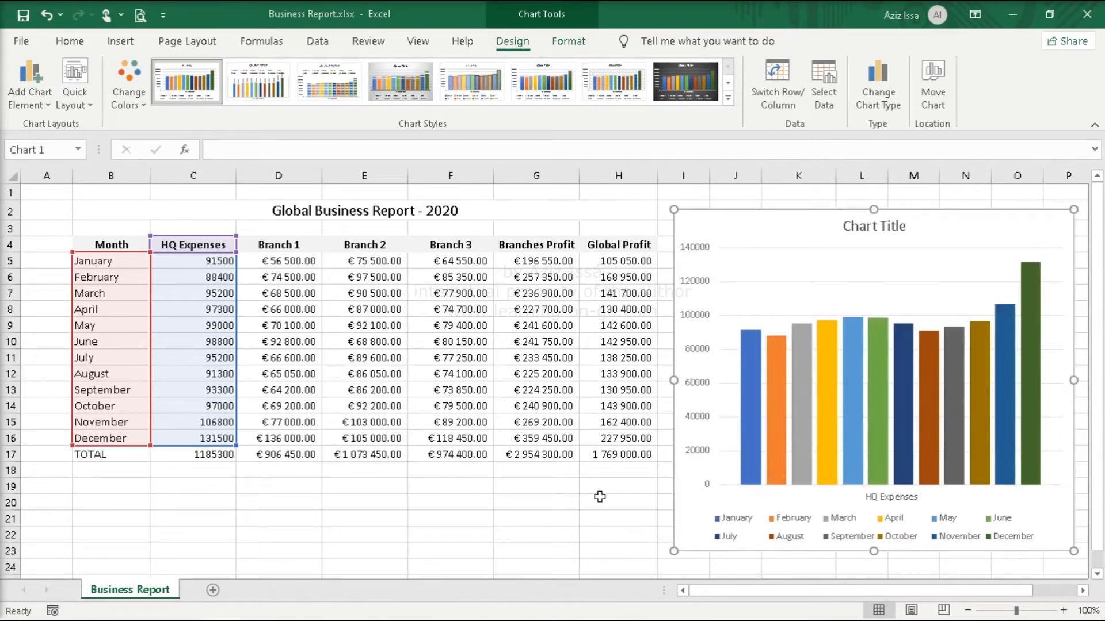
left_click_drag(675, 381, 478, 380)
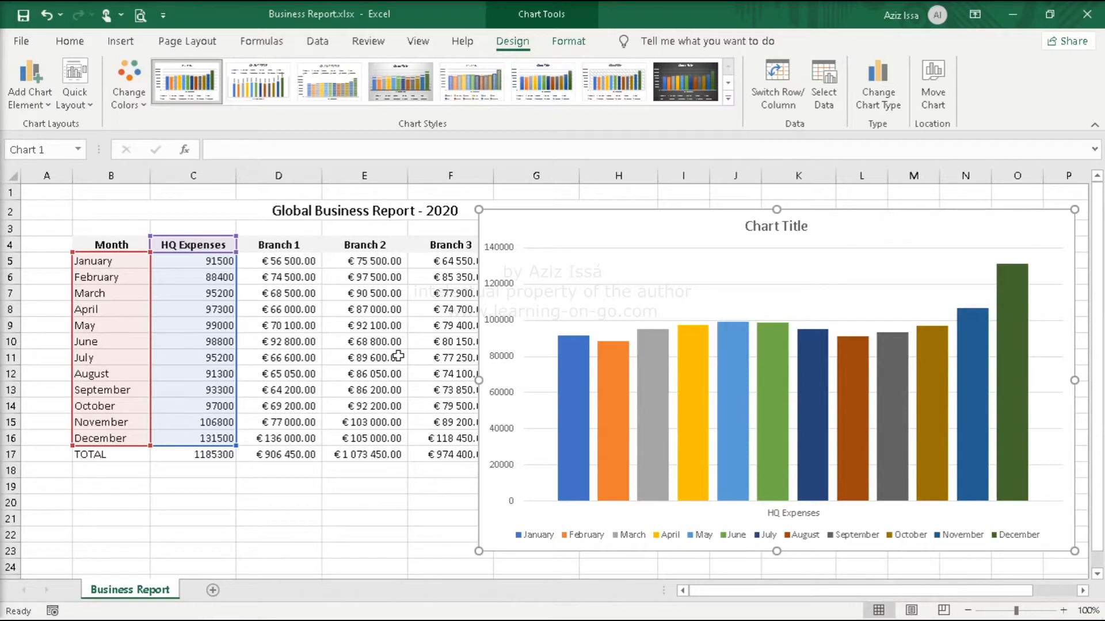
left_click(370, 516)
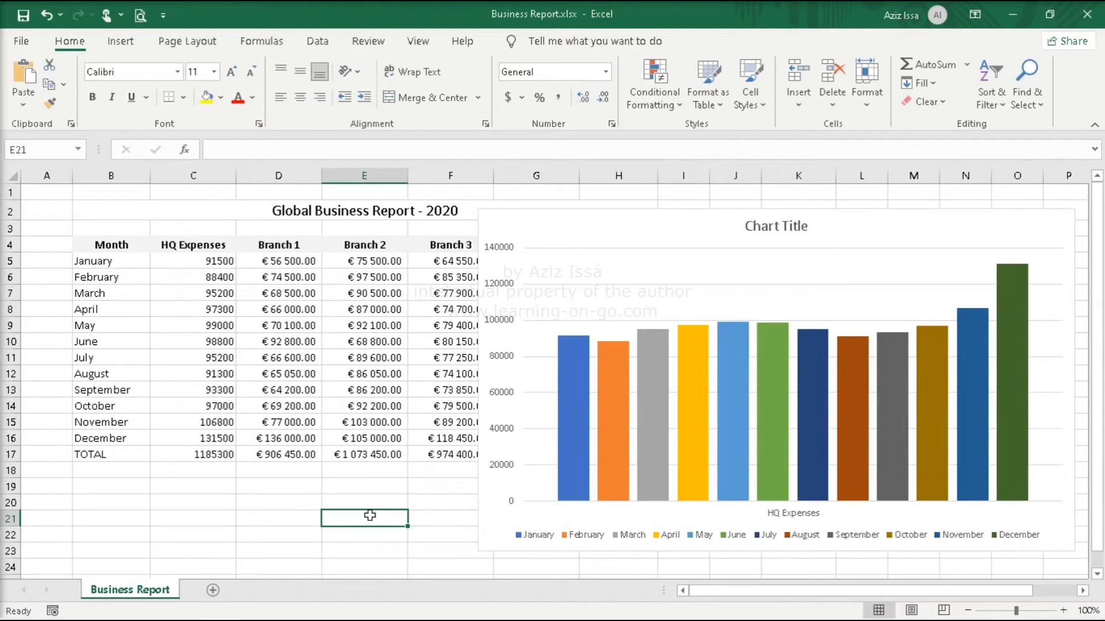
Move the chart to a new sheet named Expenses Chart and place that sheet after Business Report
left_click(567, 225)
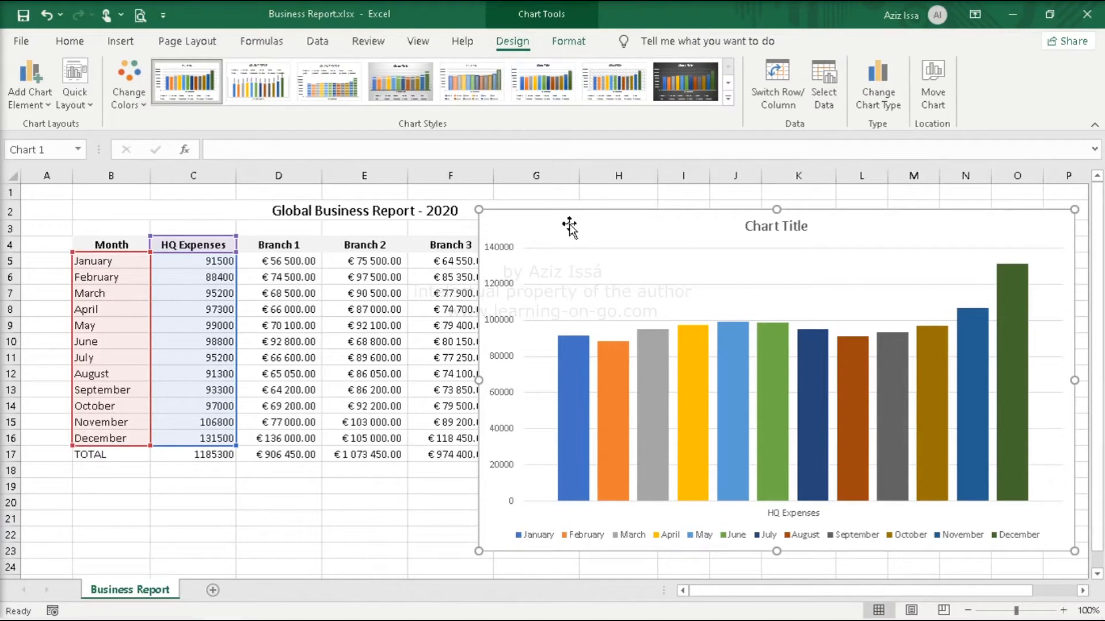
left_click(938, 98)
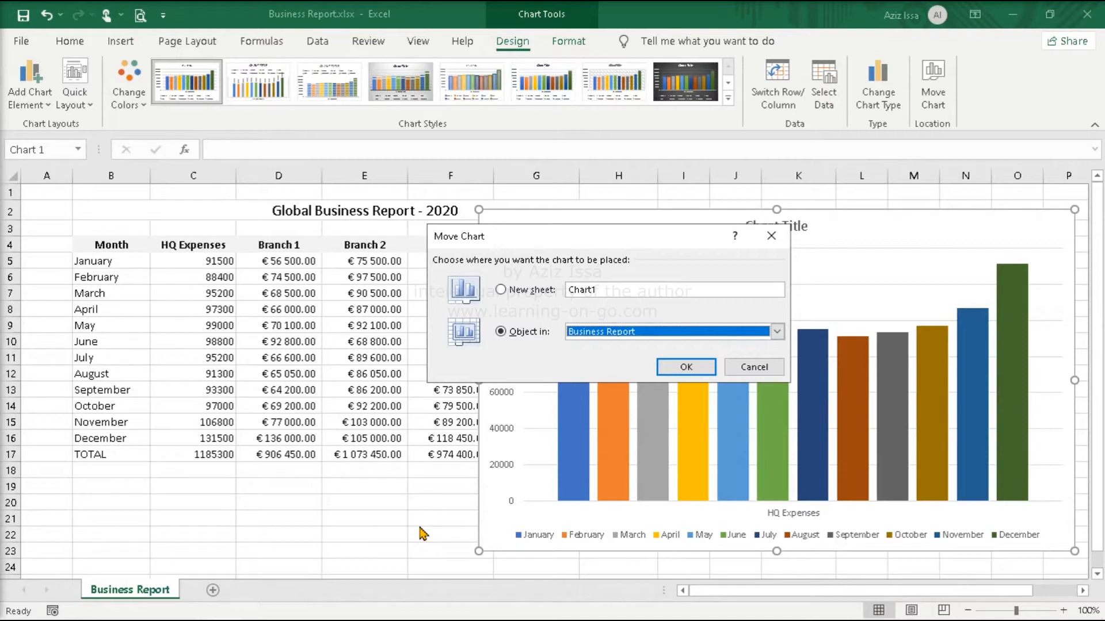
left_click(501, 289)
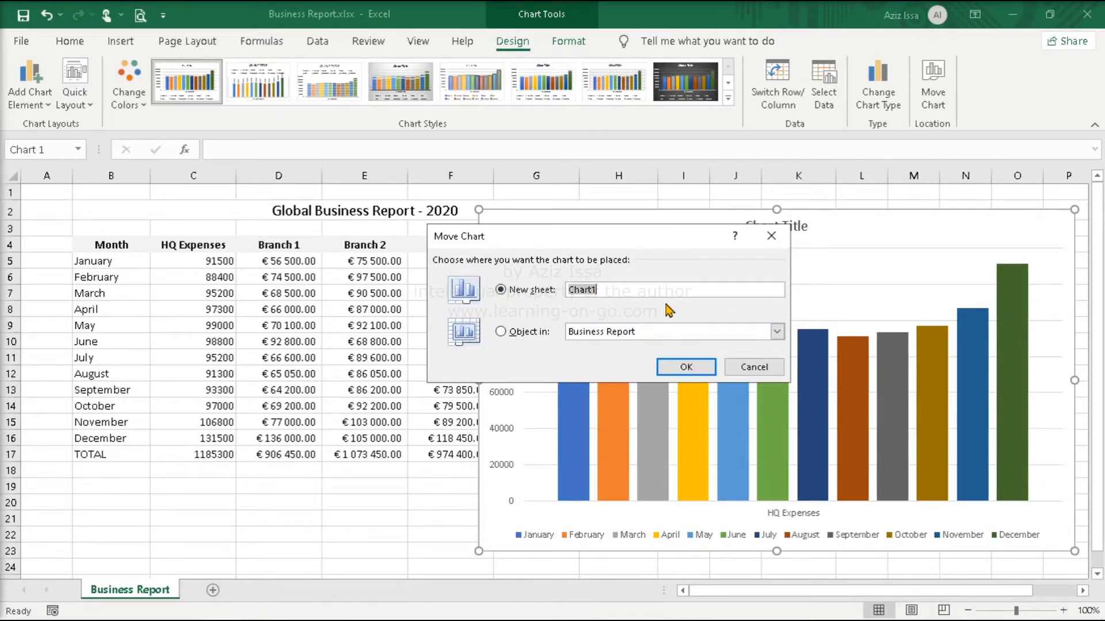
type("Expenses Chart")
left_click(689, 368)
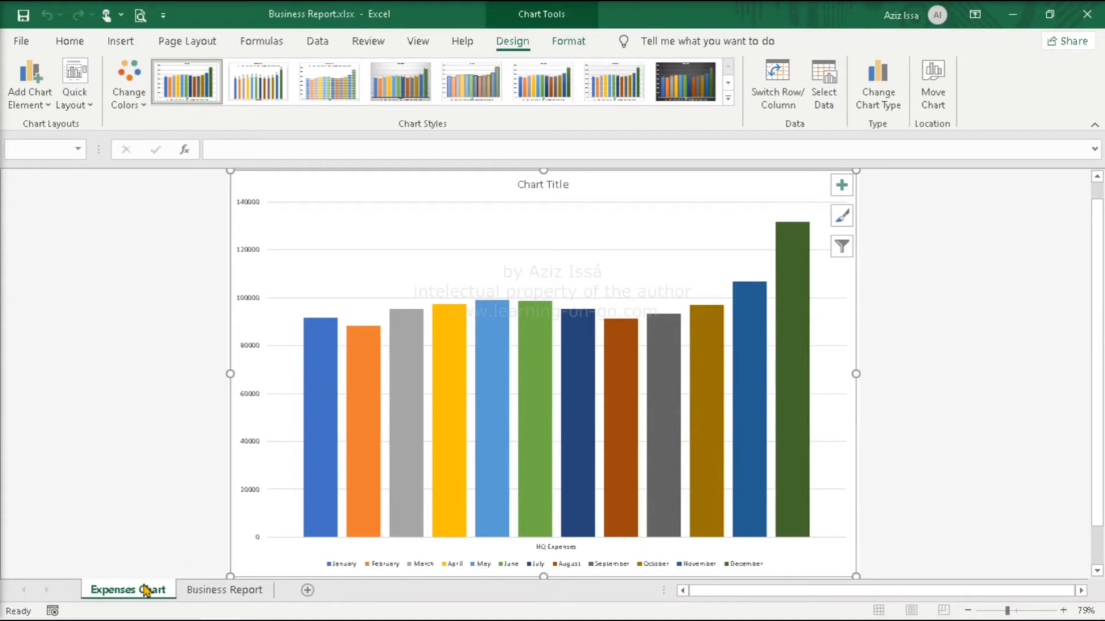
left_click_drag(228, 596, 302, 599)
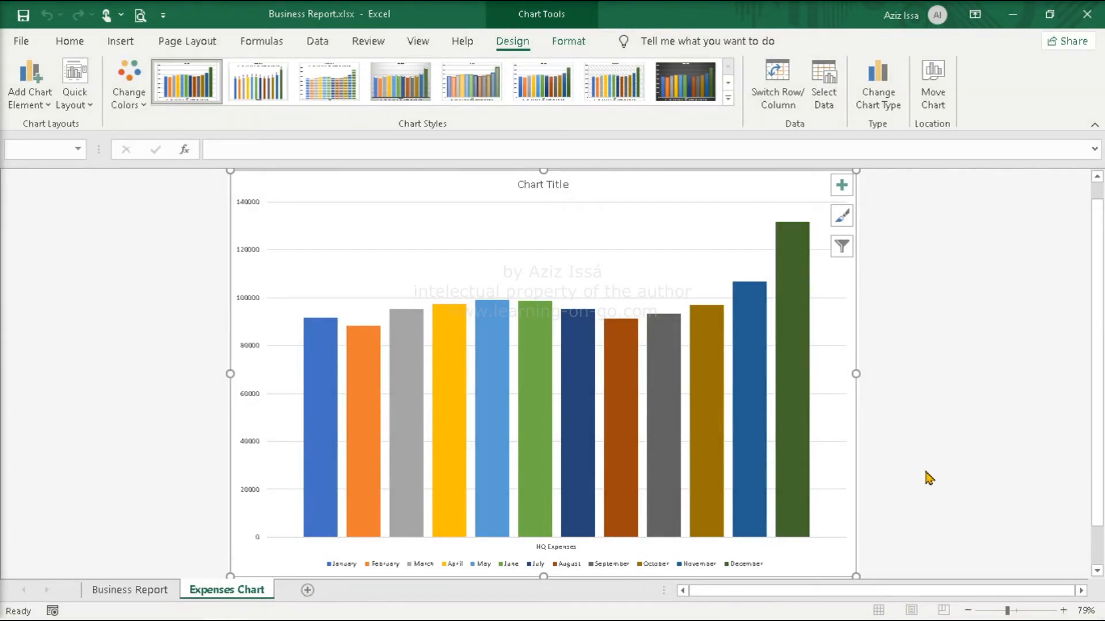
Change the chart to the single-colour Clustered Column variant with months along the axis, and return to the Business Report sheet
left_click(874, 115)
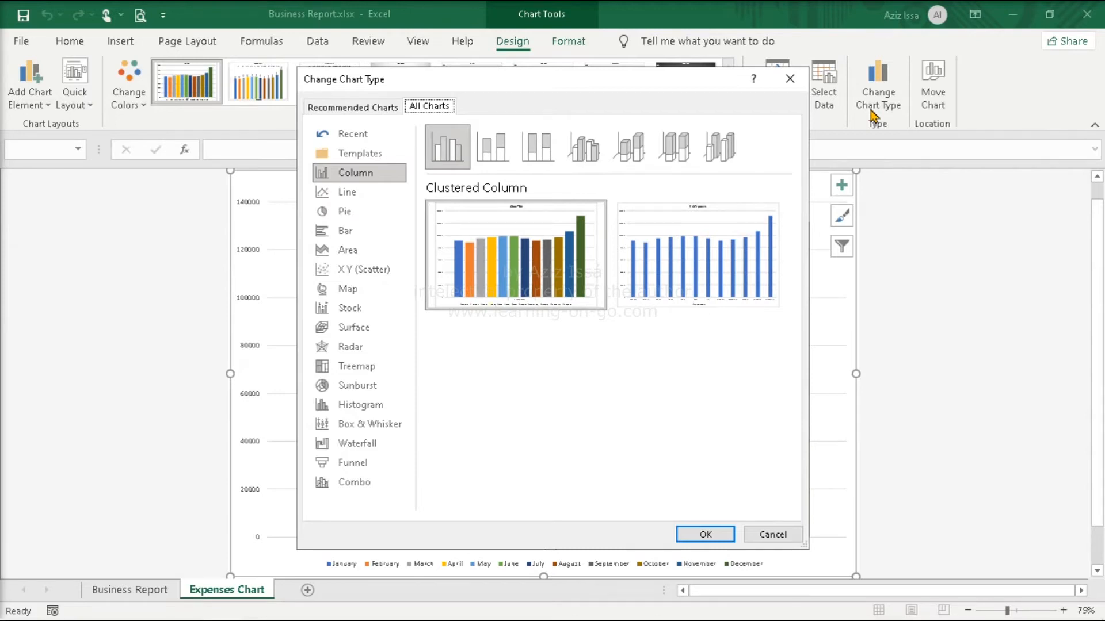
mouse_move(716, 233)
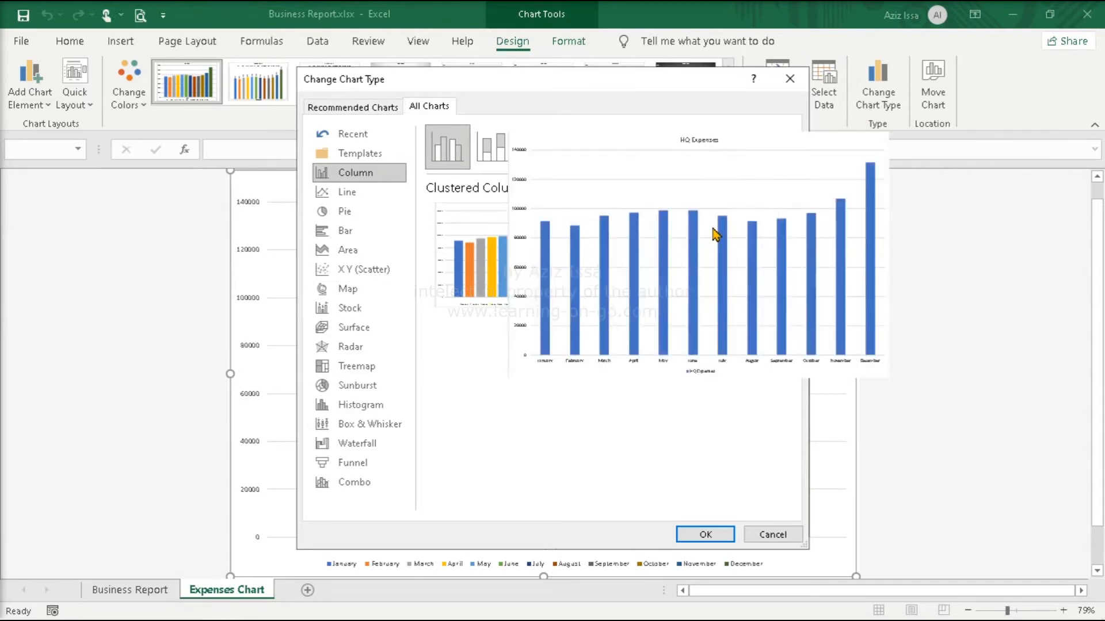
left_click(706, 534)
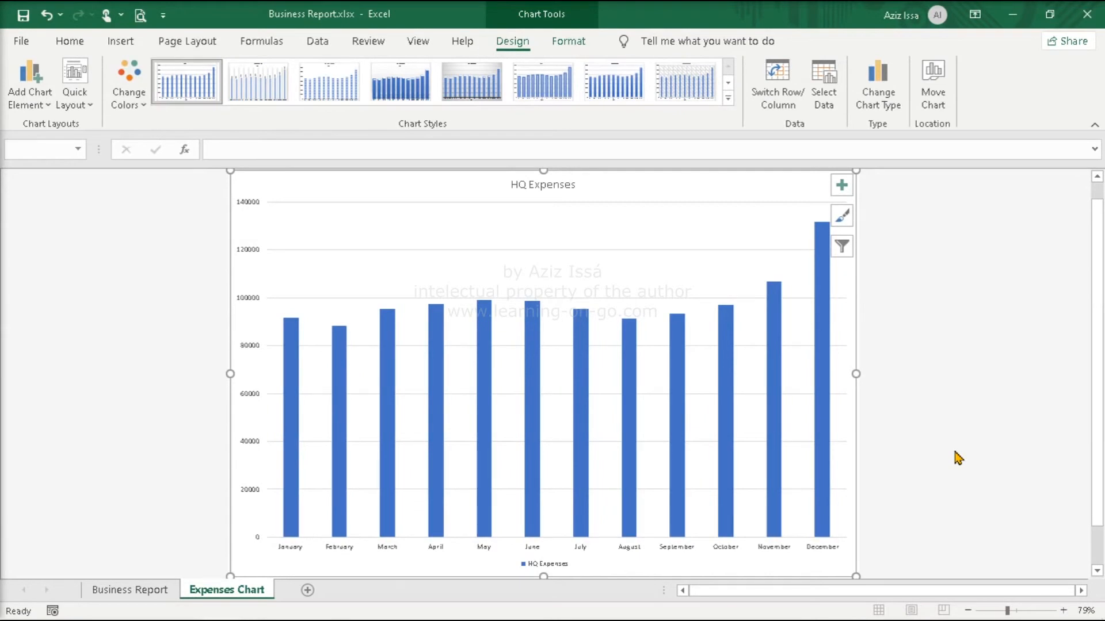
left_click(164, 589)
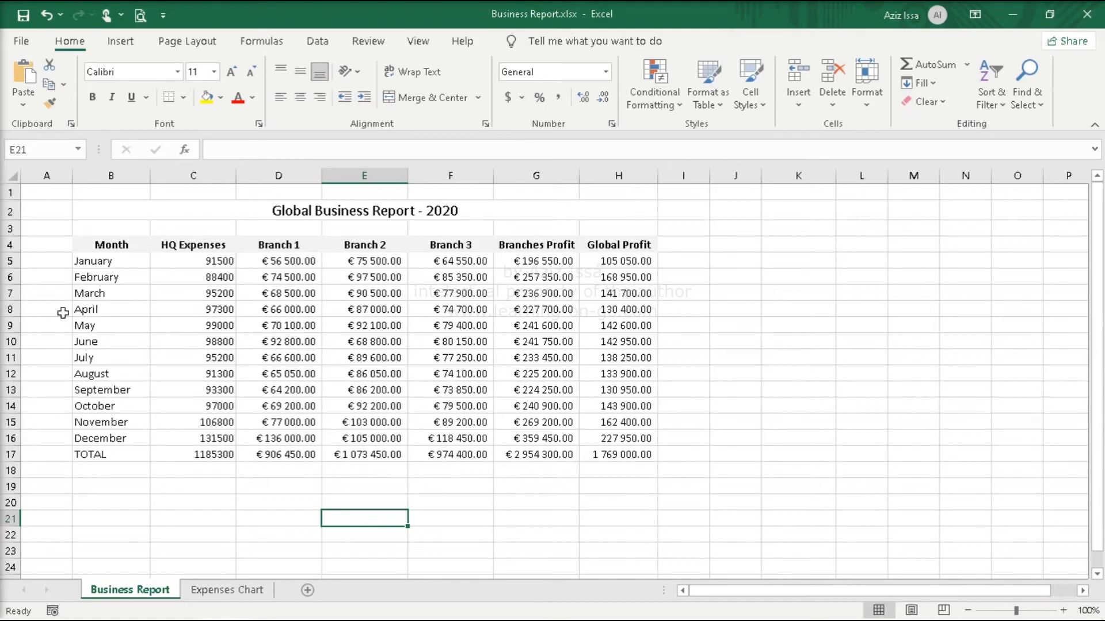
Insert a 3-D Stacked Column chart from the Month column and the Branch 1 to Branch 3 columns, January to December, excluding totals
left_click_drag(106, 246, 102, 438)
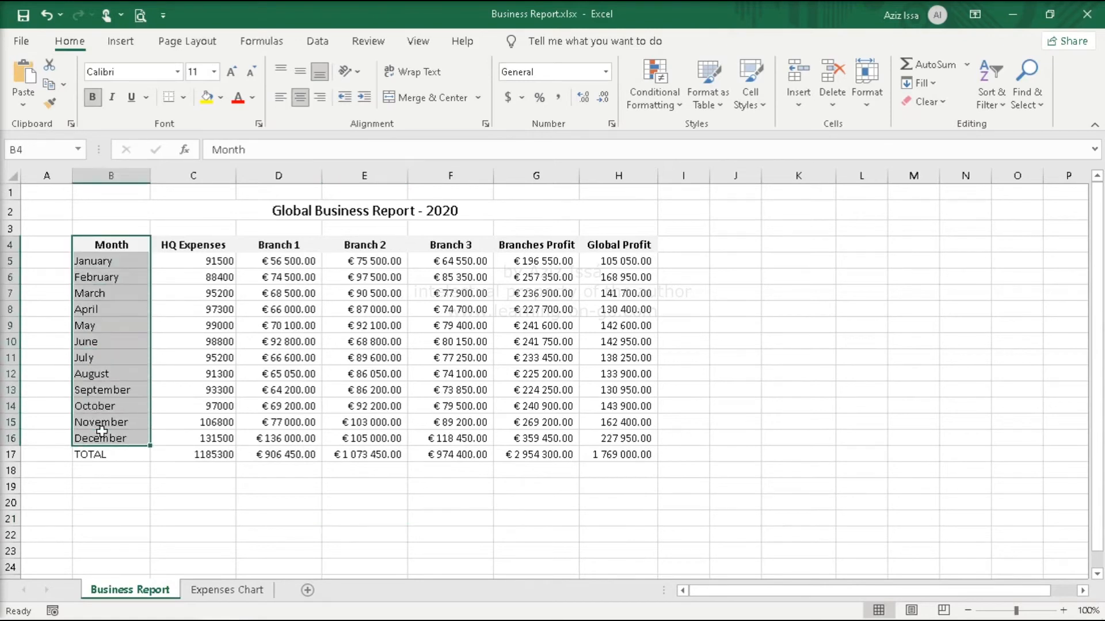
left_click_drag(283, 246, 472, 441)
left_click(120, 41)
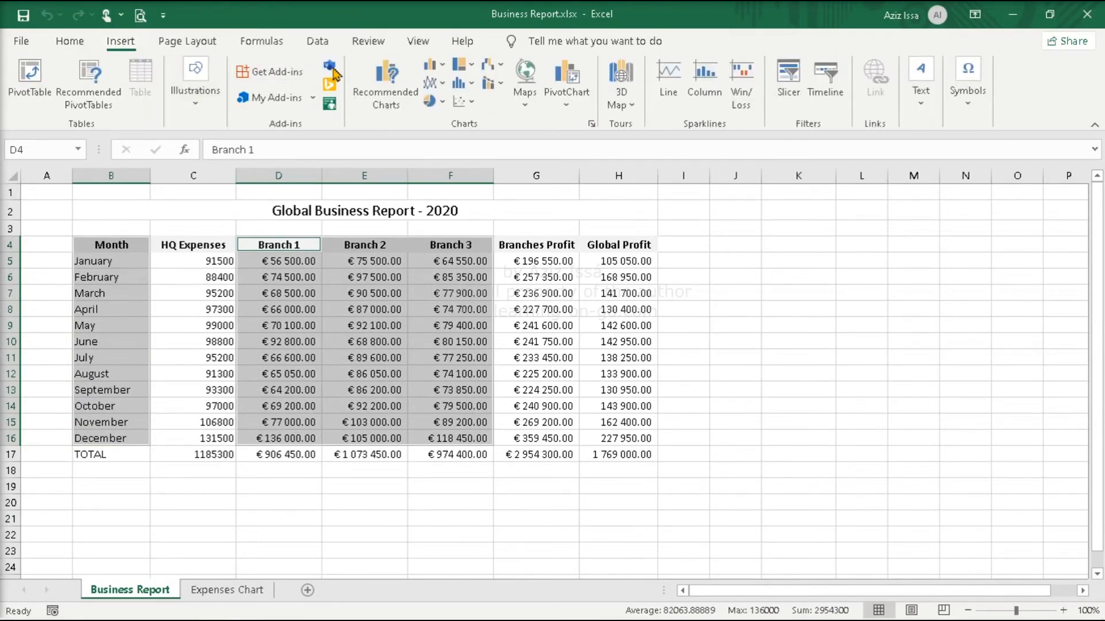
left_click(435, 66)
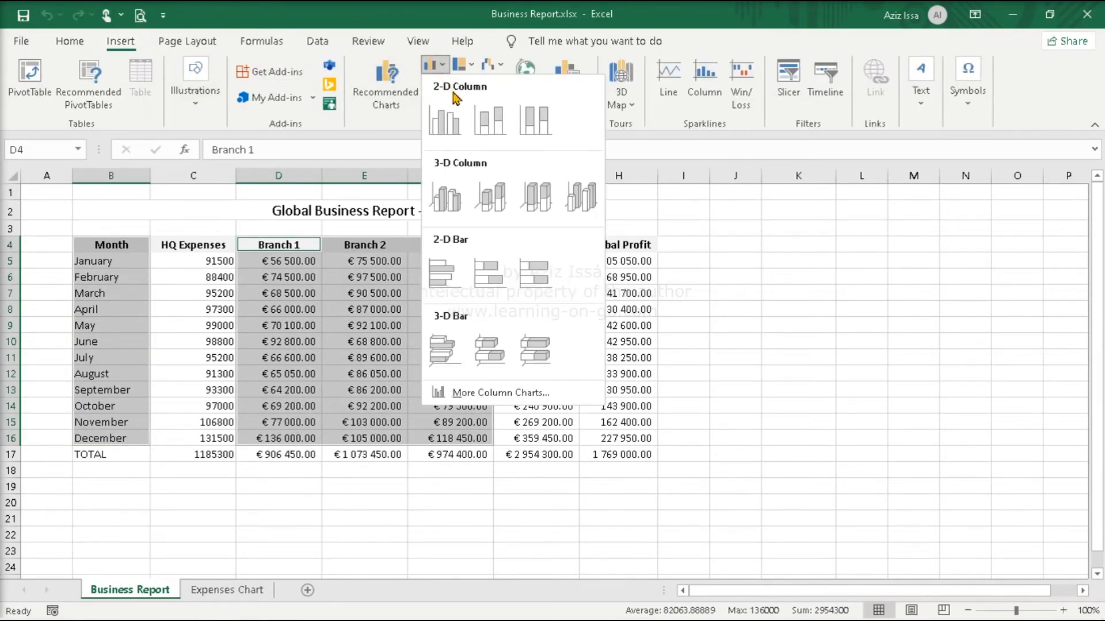
left_click(508, 197)
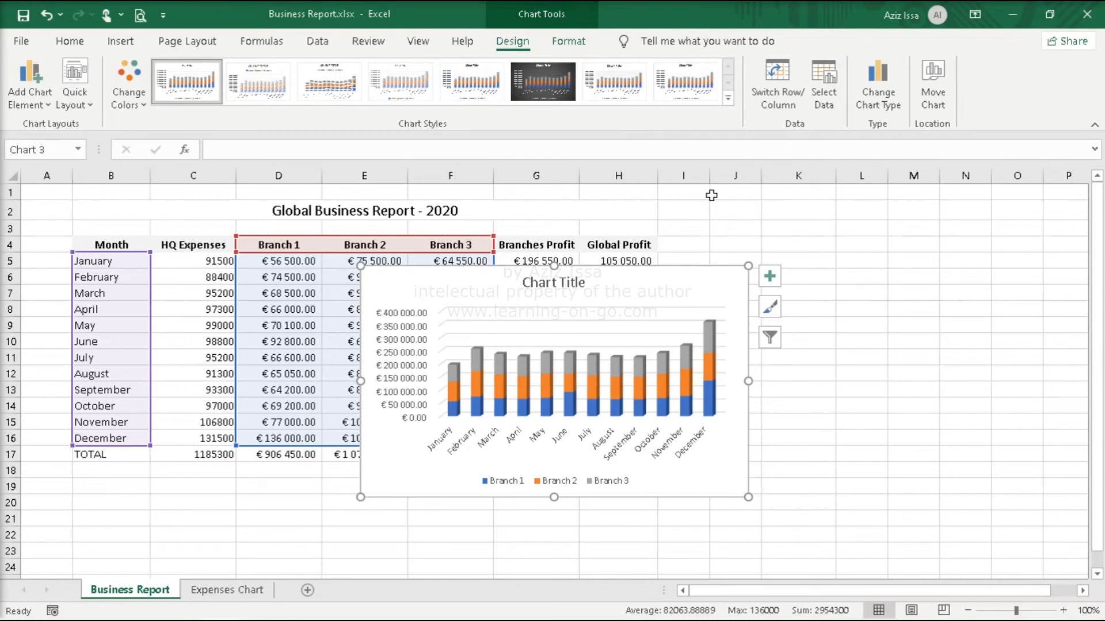
Move the chart to a new sheet named Branches Profit and place that sheet after Expenses Chart
left_click(925, 109)
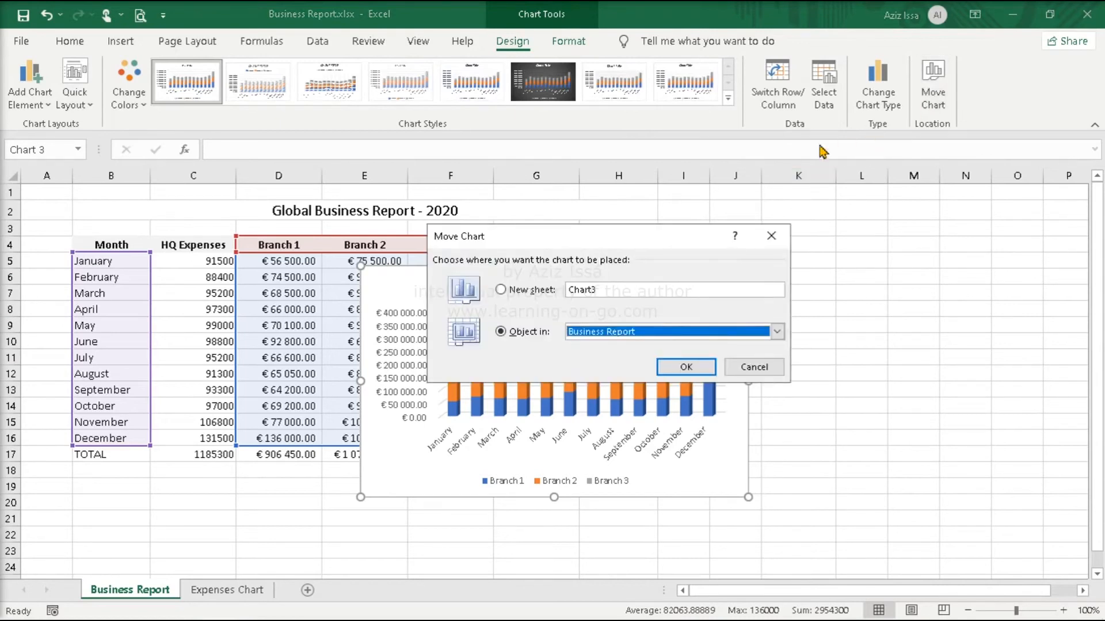
left_click(544, 291)
type("Branches Profit")
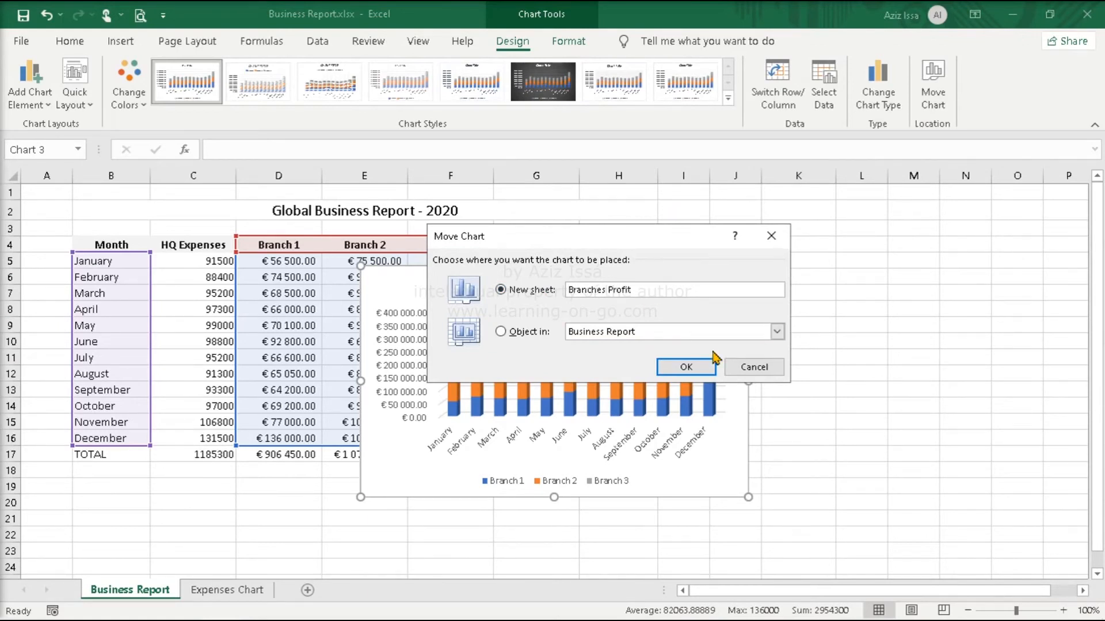
left_click(686, 367)
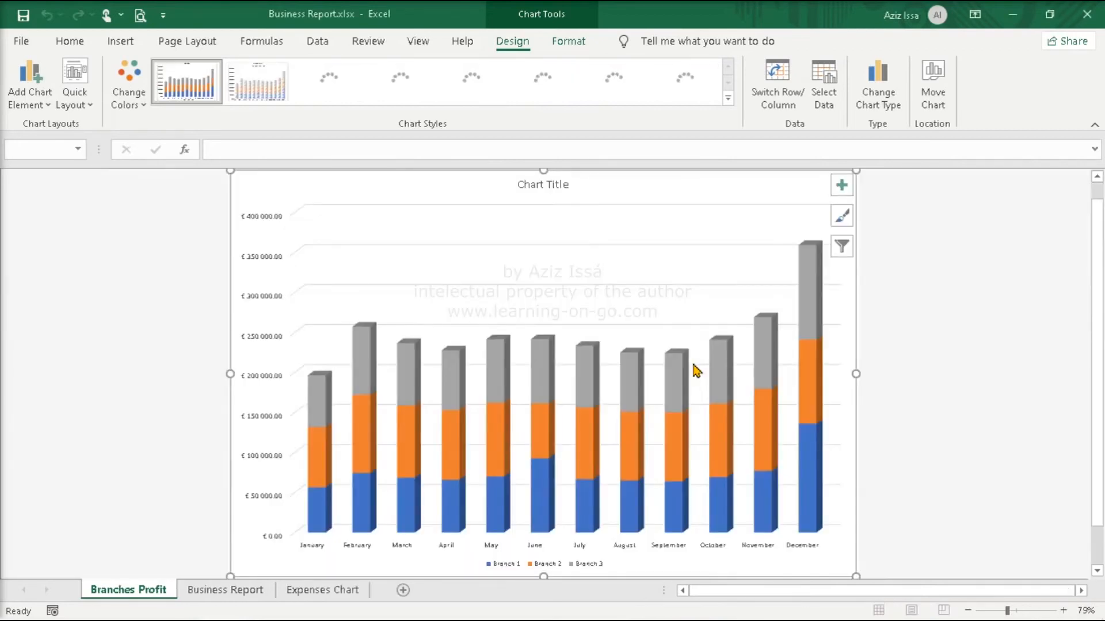
left_click_drag(131, 590, 395, 604)
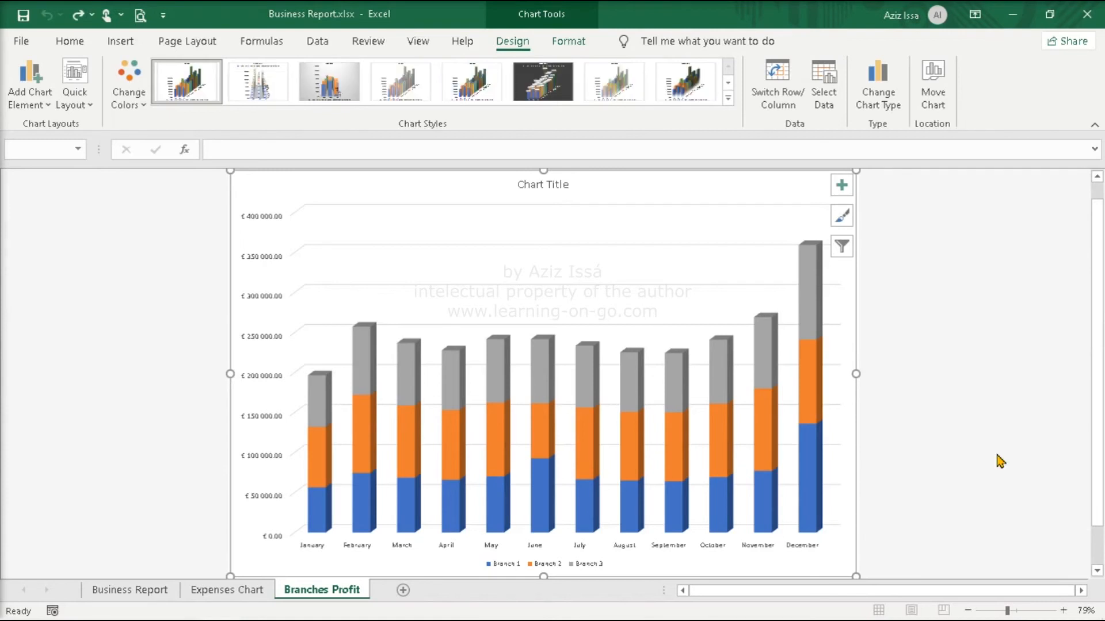
Change the Branches Profit chart to the 3-D Column variant with branches along the horizontal axis and months as series
left_click(863, 80)
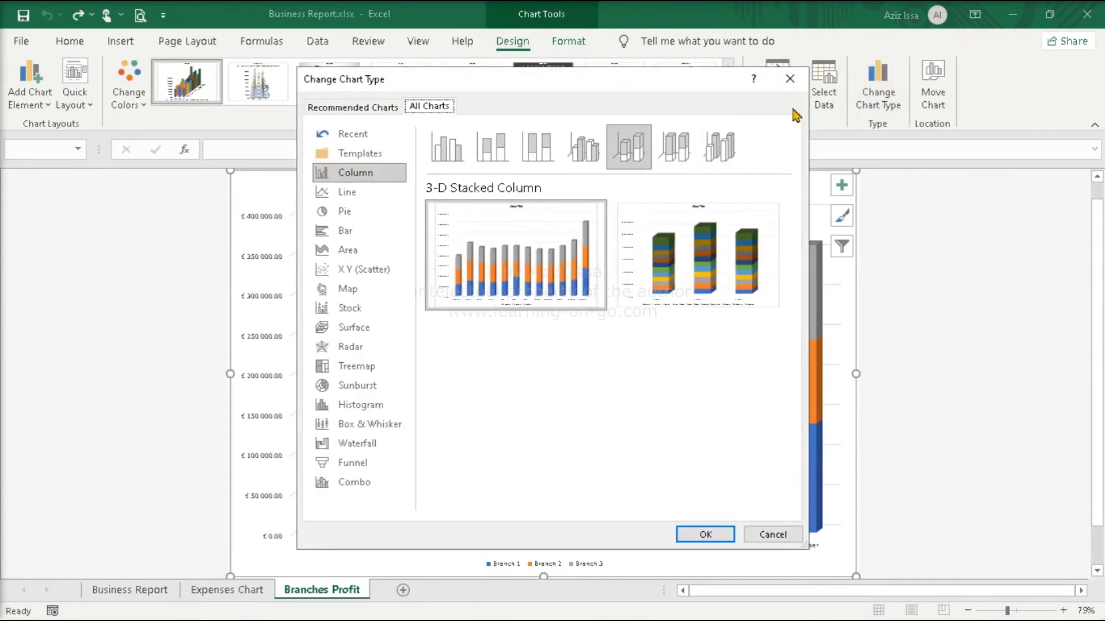
left_click(723, 155)
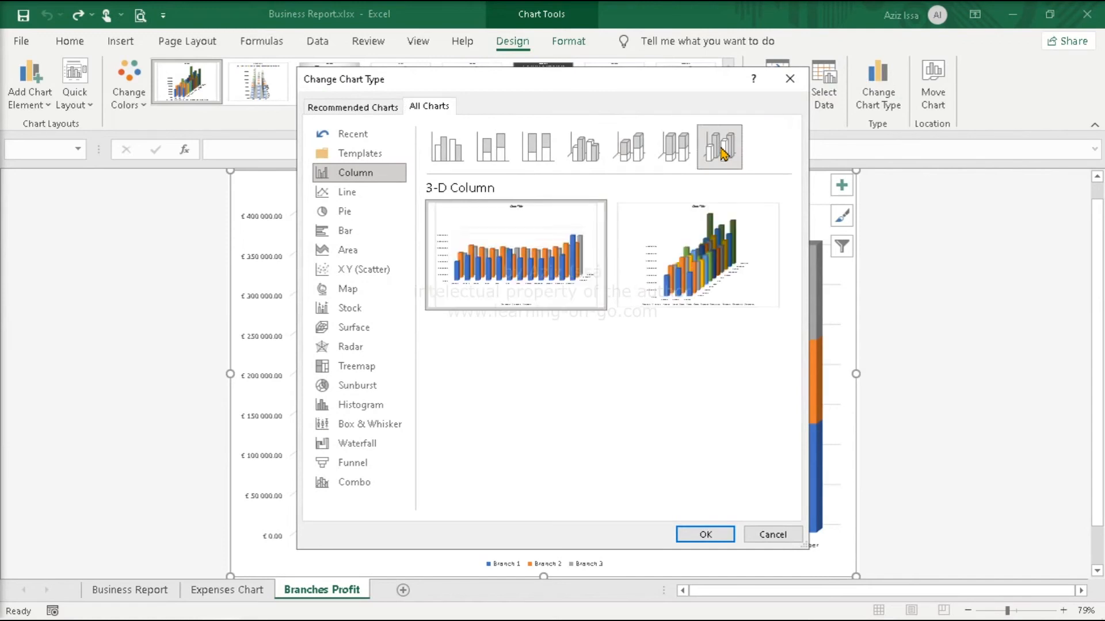
mouse_move(712, 254)
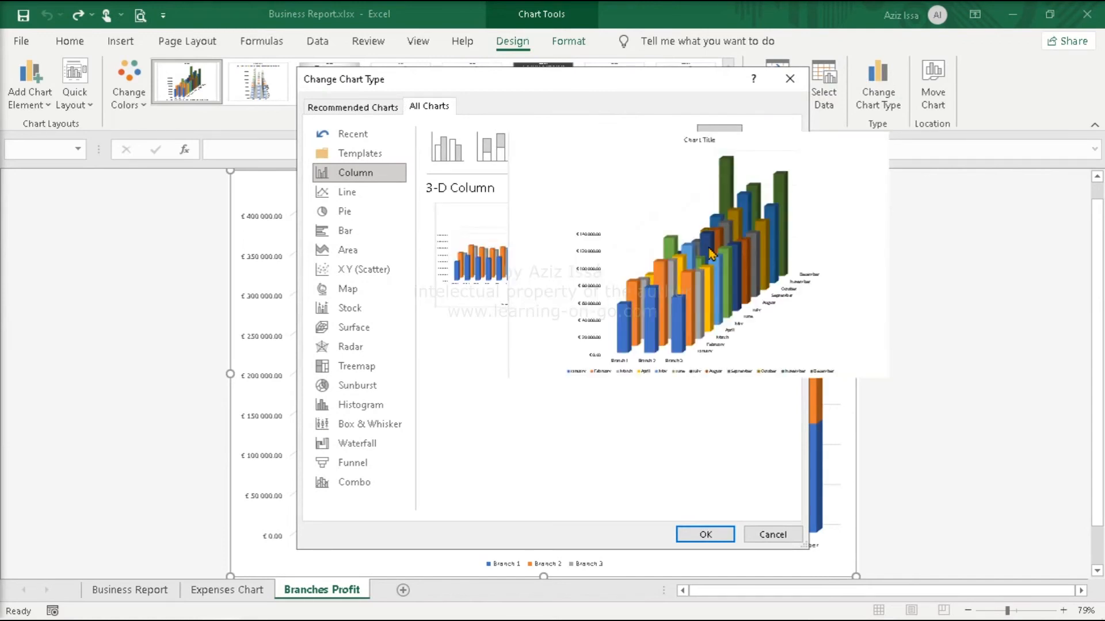
left_click(715, 535)
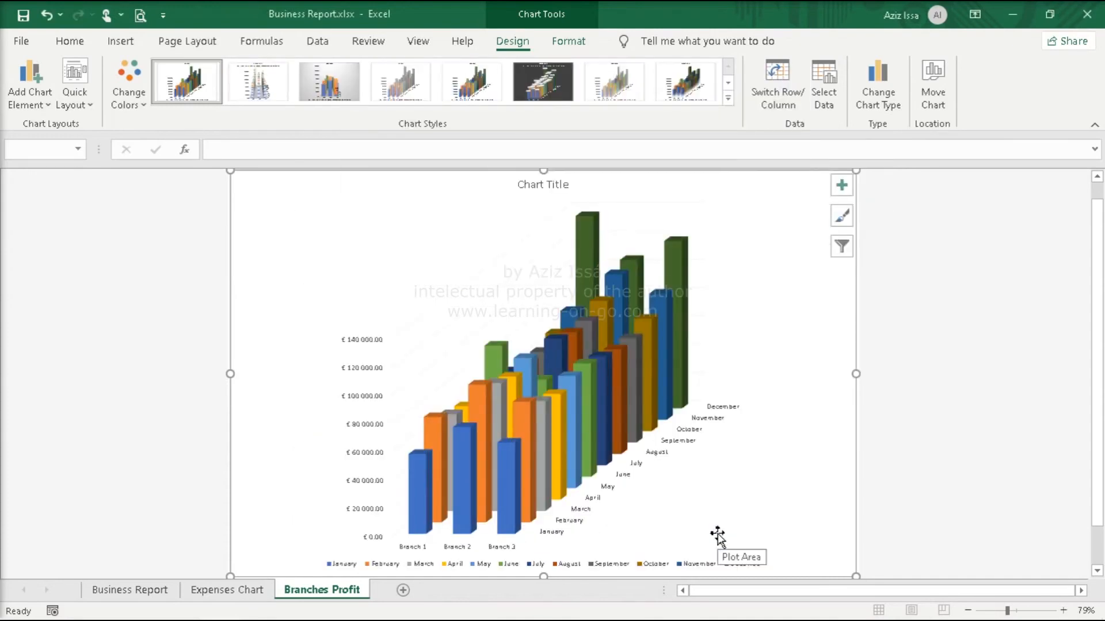